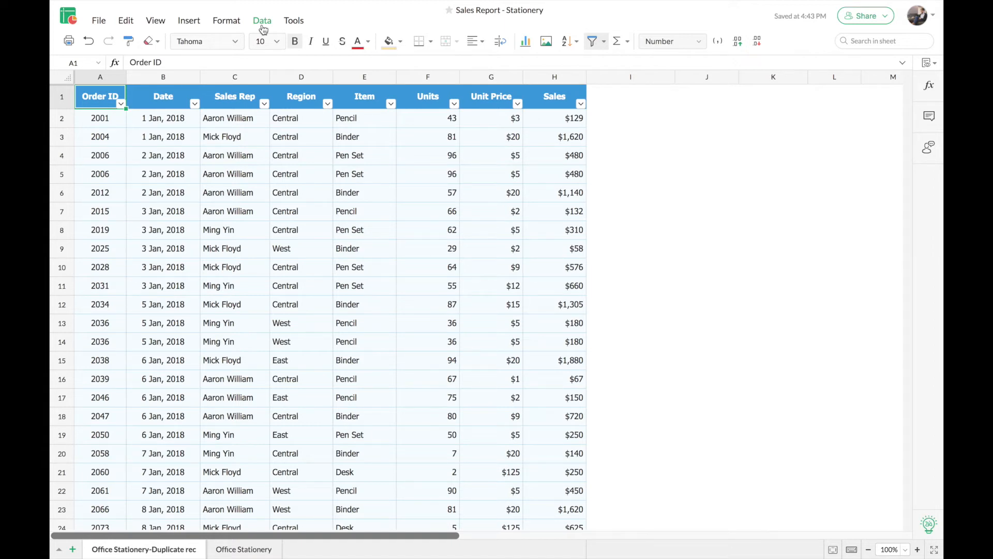
# Step: Run a Find Duplicates check on the sales table in the Office Stationery-Duplicate rec sheet
pyautogui.click(263, 27)
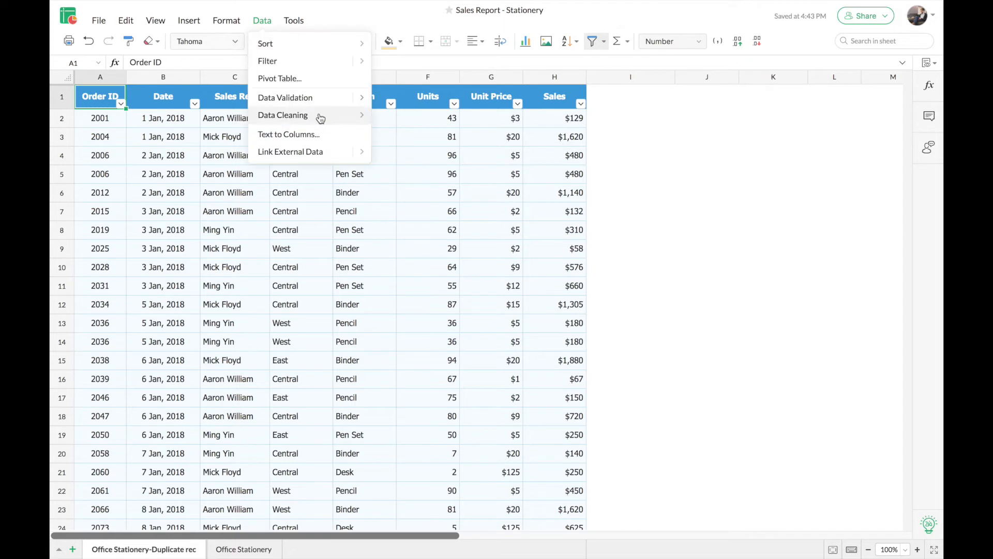
pyautogui.moveTo(329, 120)
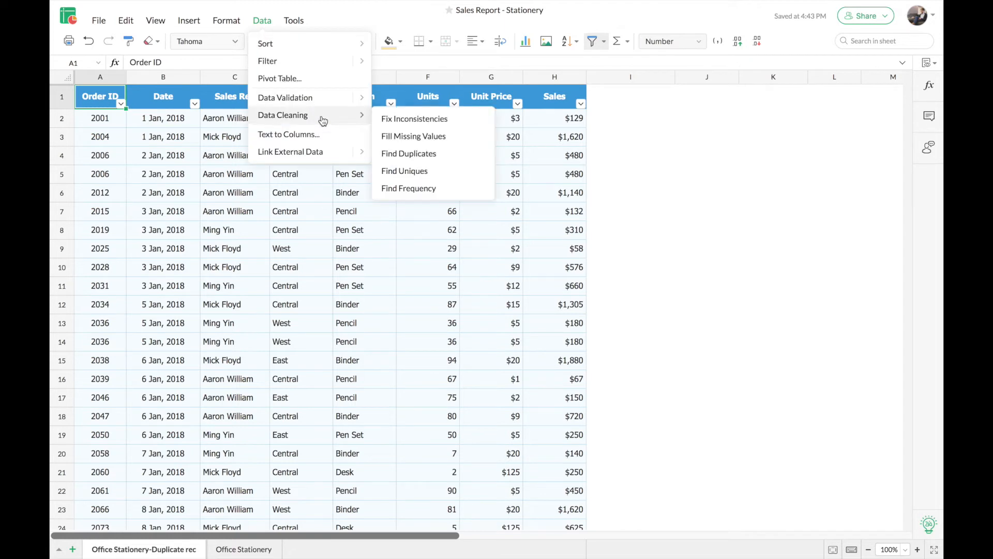
pyautogui.click(442, 153)
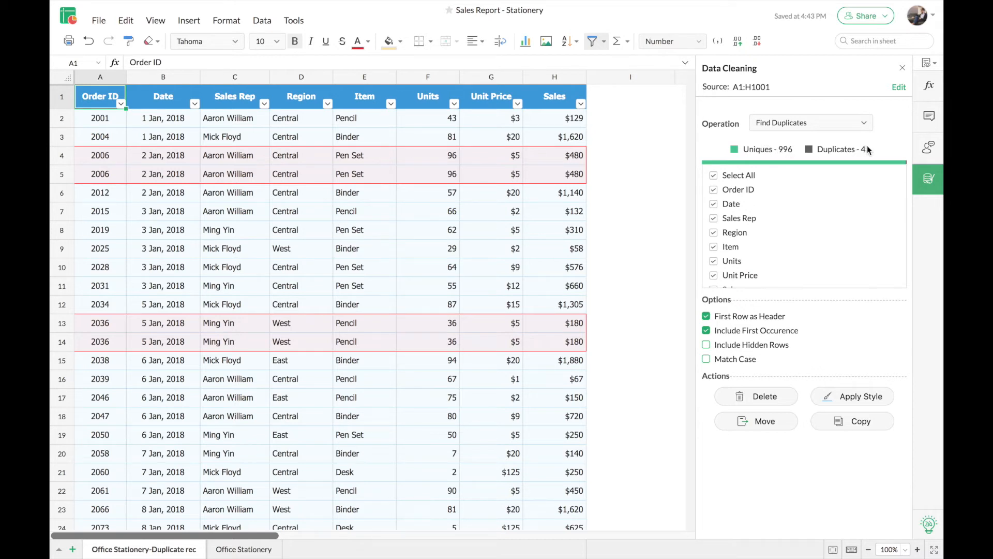
# Step: Limit the duplicate comparison to the Order ID, Sales Rep and Item columns
pyautogui.click(715, 179)
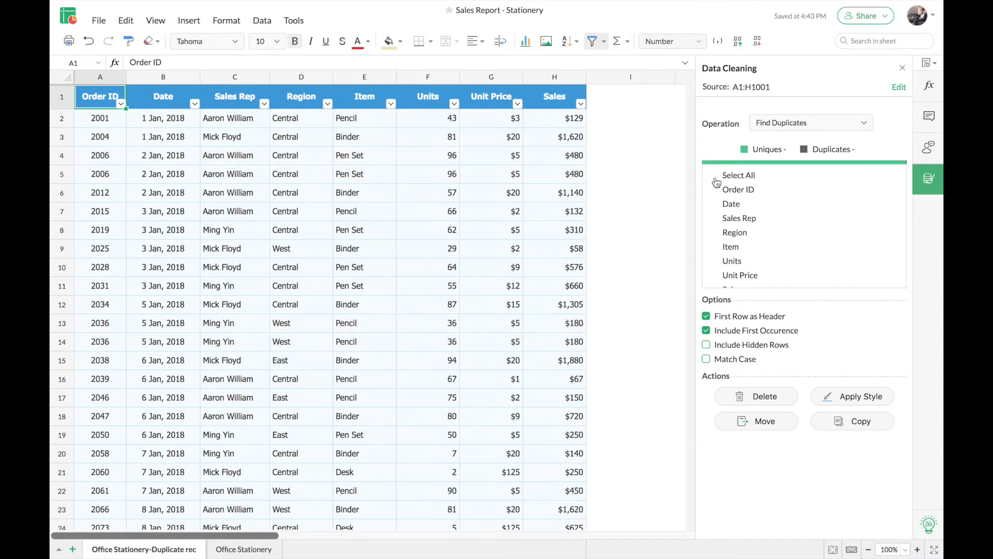
pyautogui.click(714, 191)
pyautogui.click(714, 219)
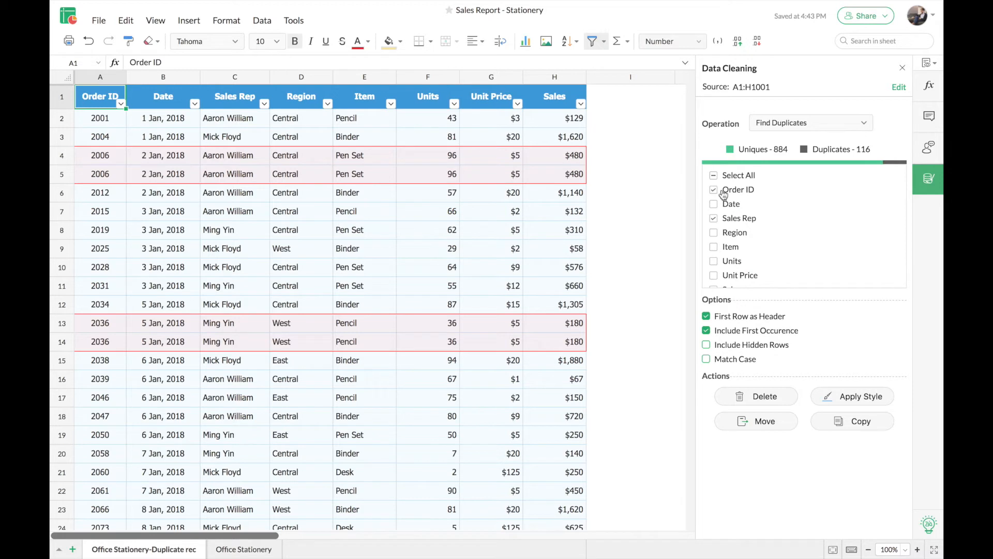
pyautogui.click(714, 247)
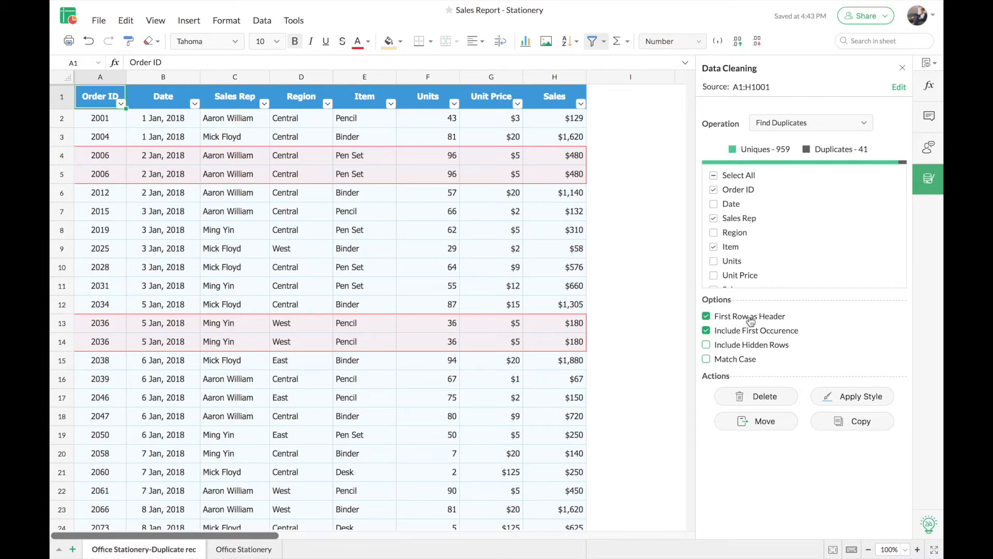
# Step: Turn First Row as Header off and on again to reset the compared columns, and exclude first occurrences from the duplicates
pyautogui.click(706, 317)
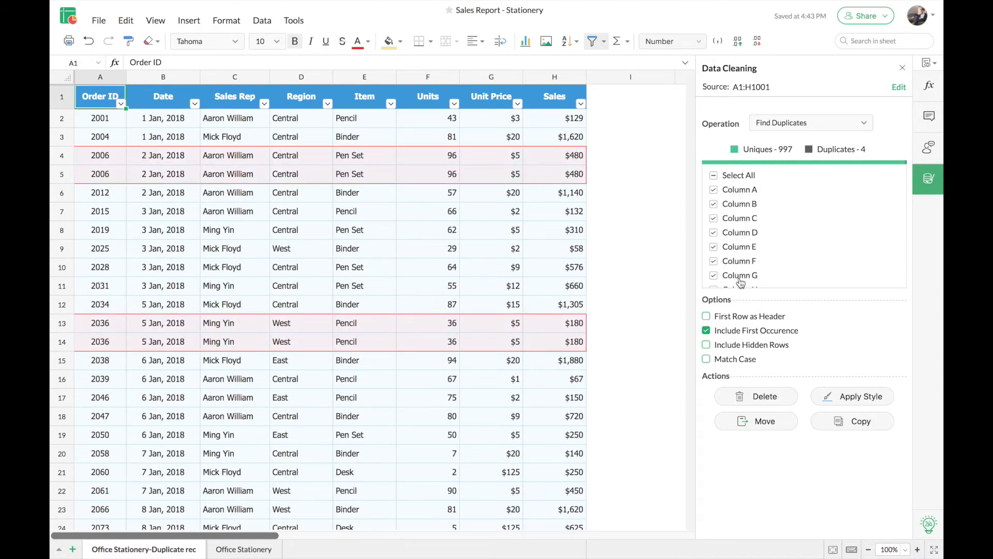
pyautogui.click(707, 317)
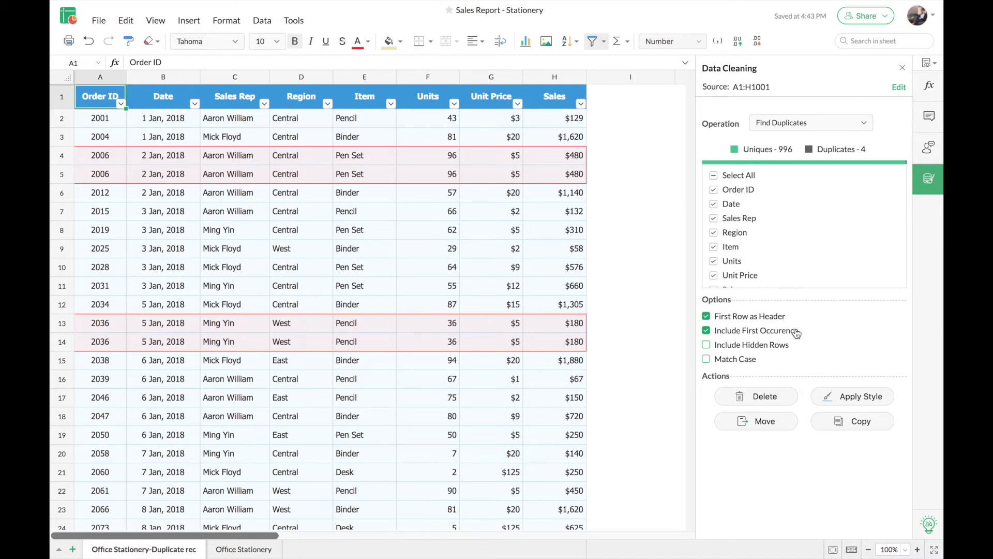
pyautogui.click(707, 331)
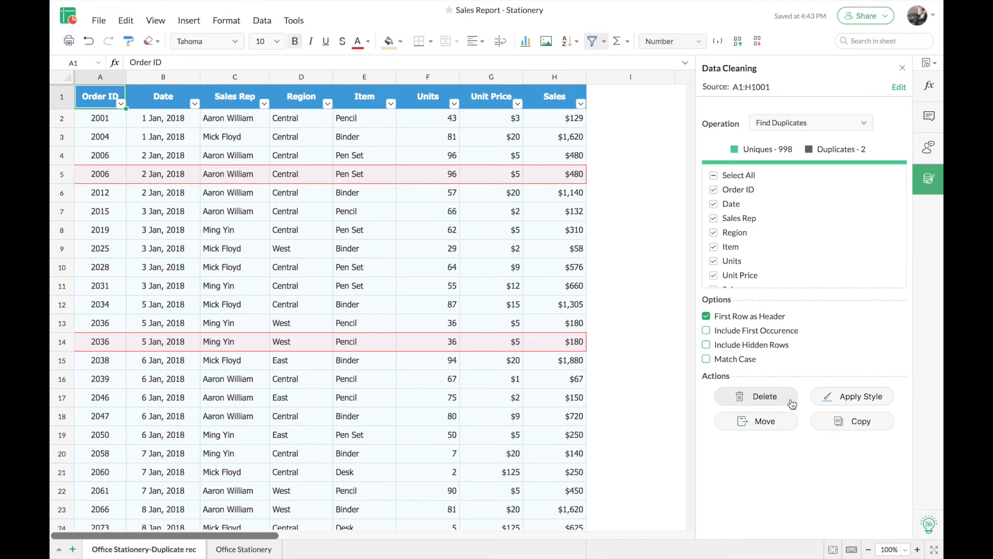
# Step: Review the options for styling, moving and copying the duplicate rows without applying any of them
pyautogui.click(851, 397)
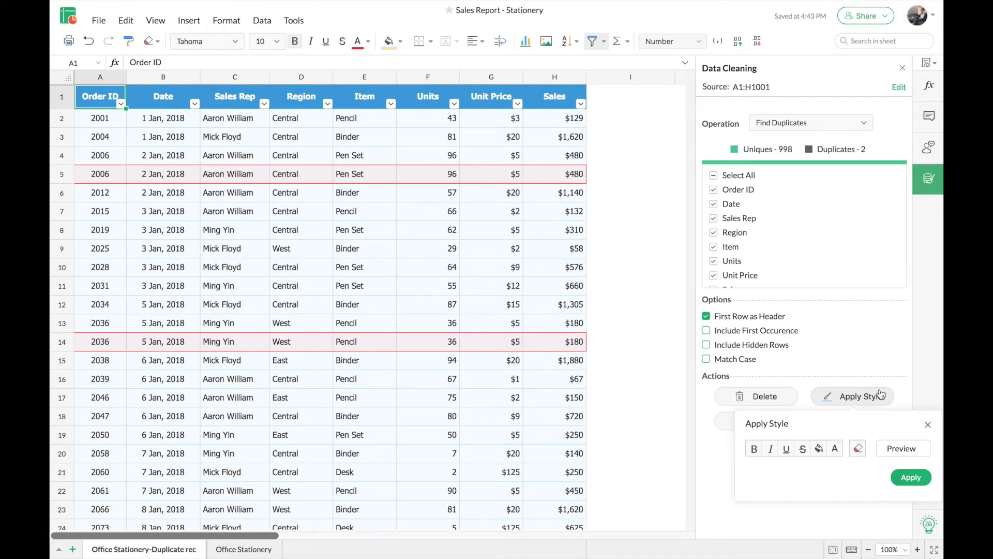
pyautogui.click(905, 400)
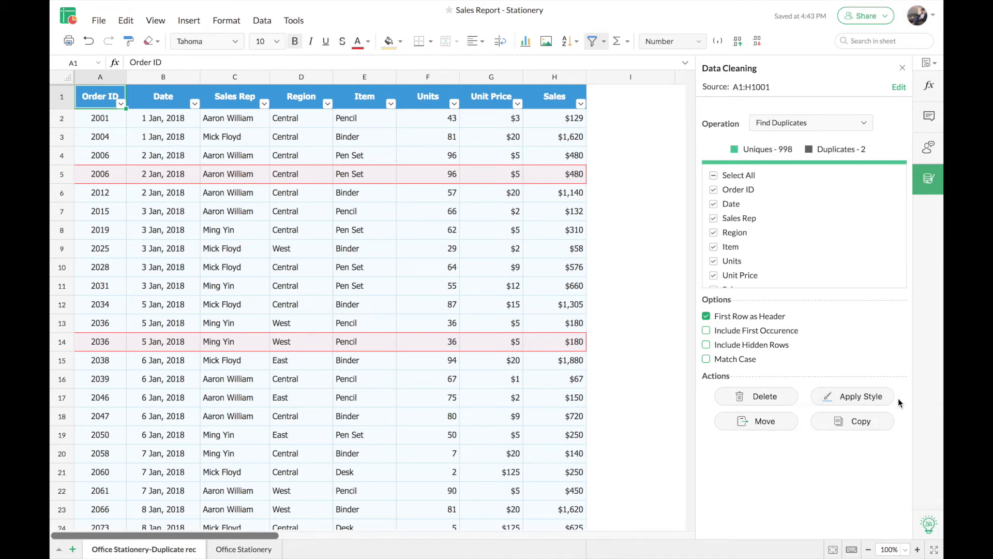
pyautogui.click(772, 428)
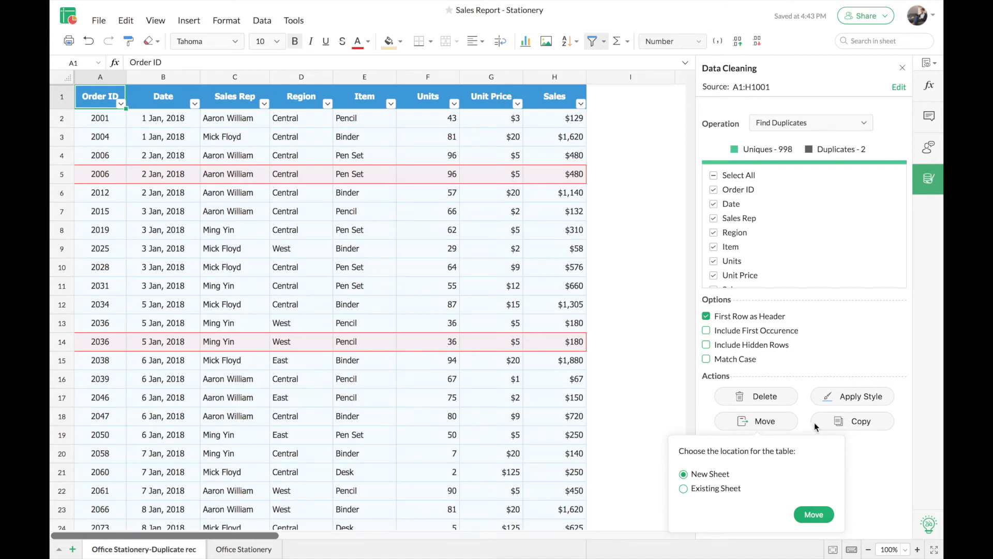
pyautogui.click(860, 423)
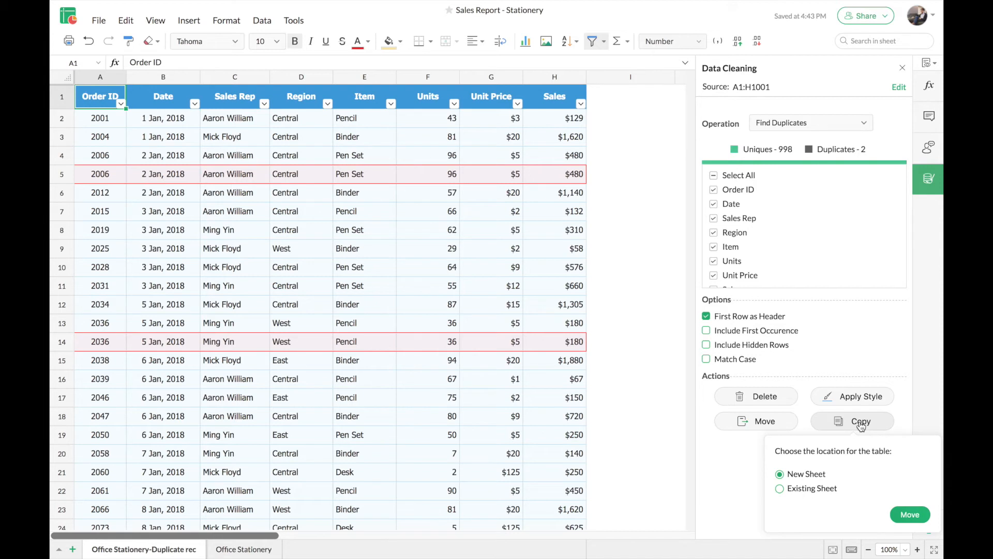
pyautogui.click(748, 453)
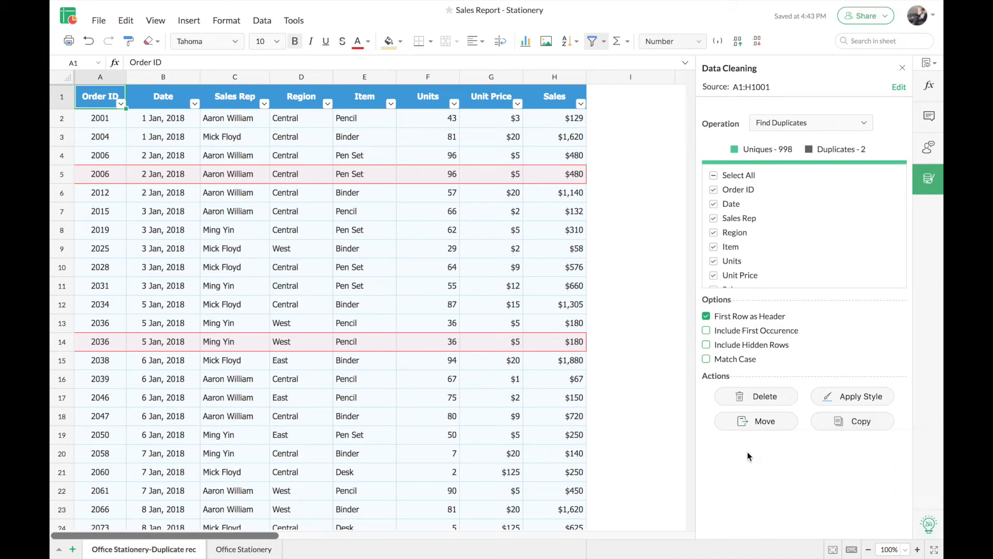
# Step: Delete the highlighted duplicate rows from the table
pyautogui.click(782, 399)
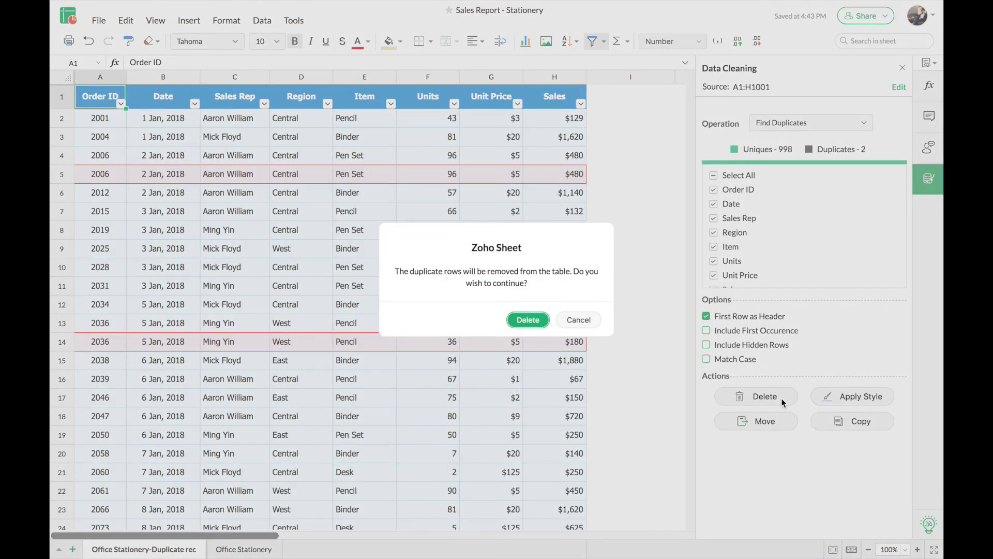
pyautogui.click(528, 320)
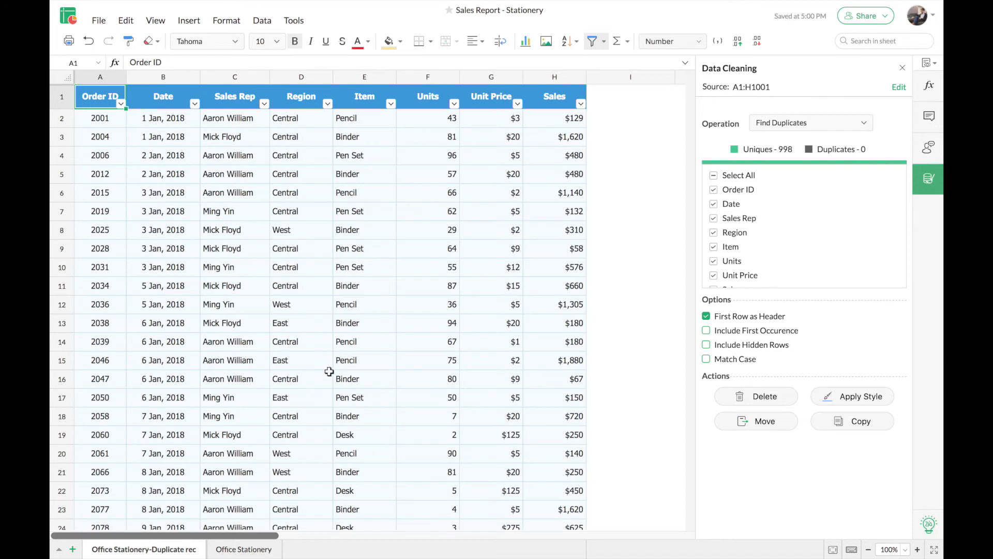
# Step: Switch to the Office Stationery sheet and select the Order ID header cell A1
pyautogui.click(244, 549)
pyautogui.click(236, 236)
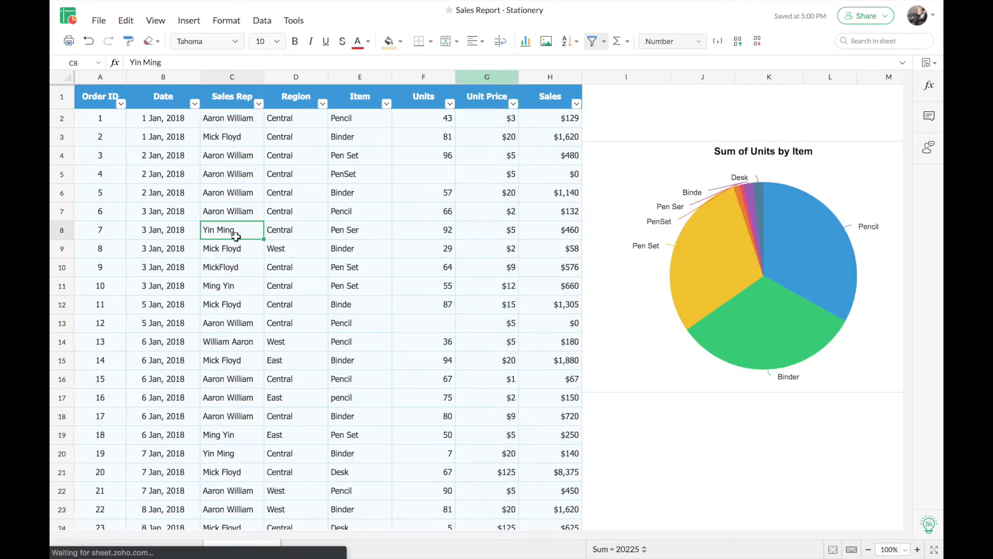
pyautogui.click(102, 101)
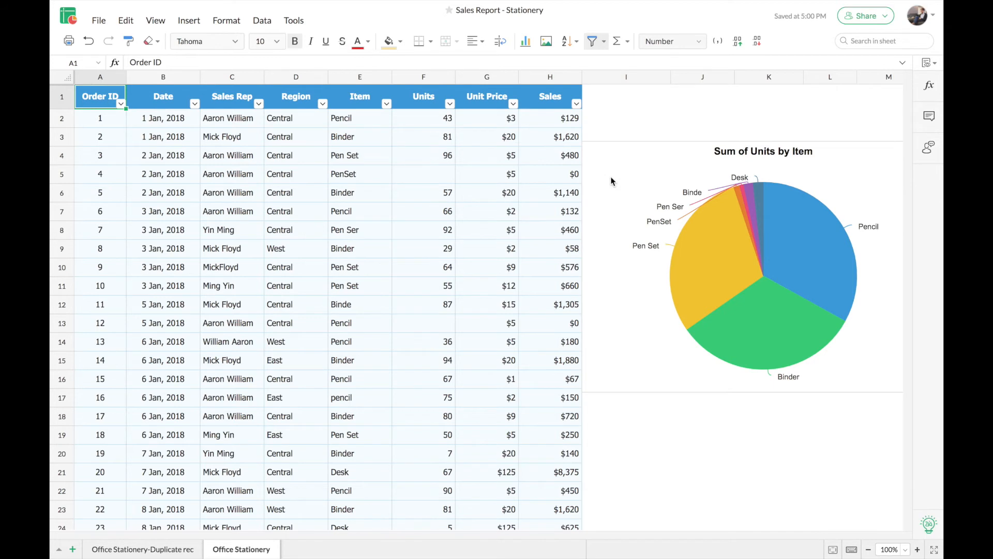
# Step: Examine the PenSet, Pen Ser and Binde slices of the Sum of Units by Item pie chart
pyautogui.hscroll(1, 611, 181)
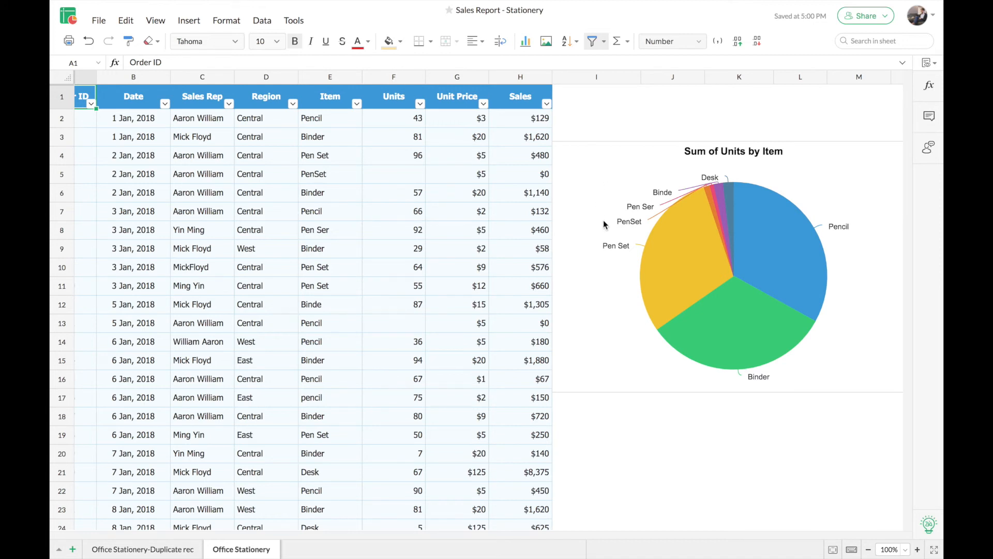
pyautogui.moveTo(621, 227)
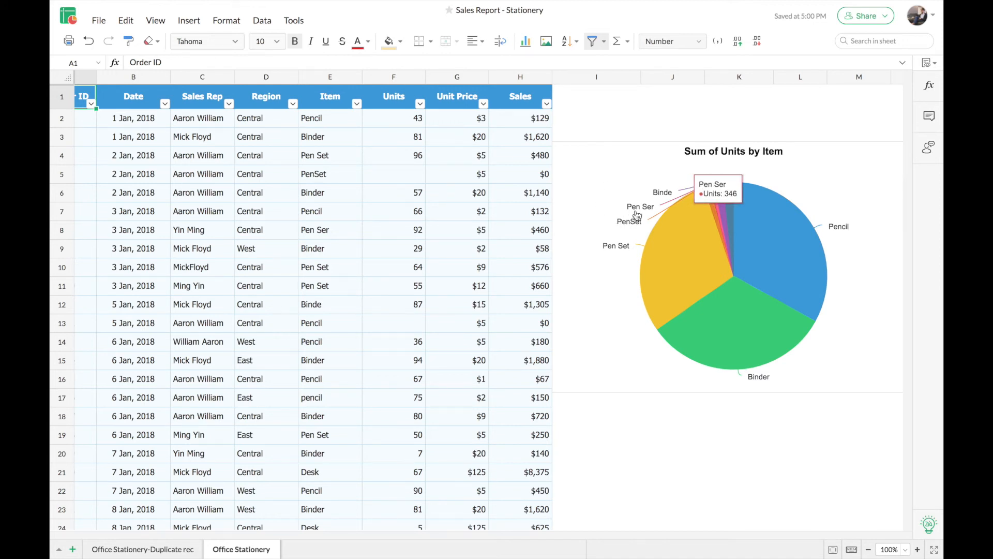
pyautogui.moveTo(657, 200)
pyautogui.moveTo(704, 215)
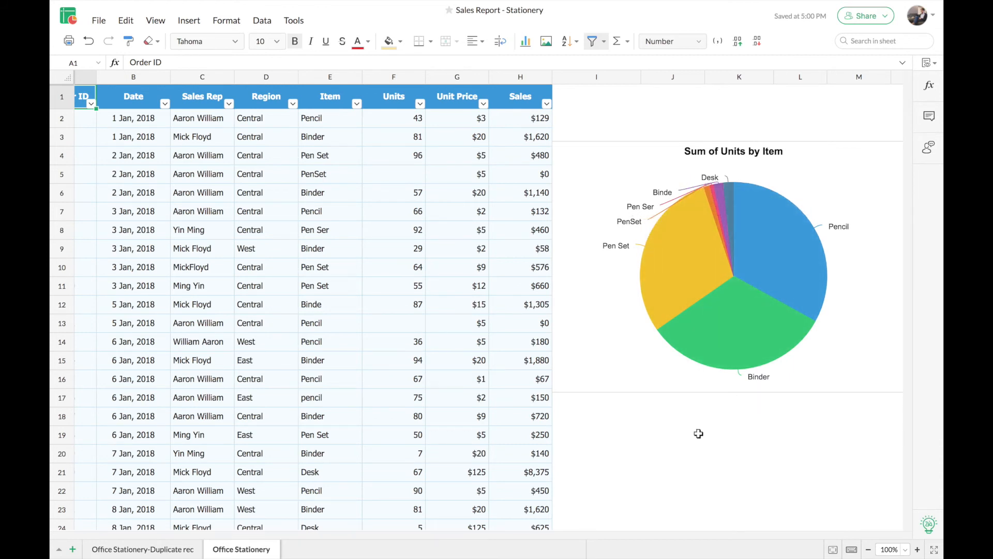
pyautogui.hscroll(-2, 605, 448)
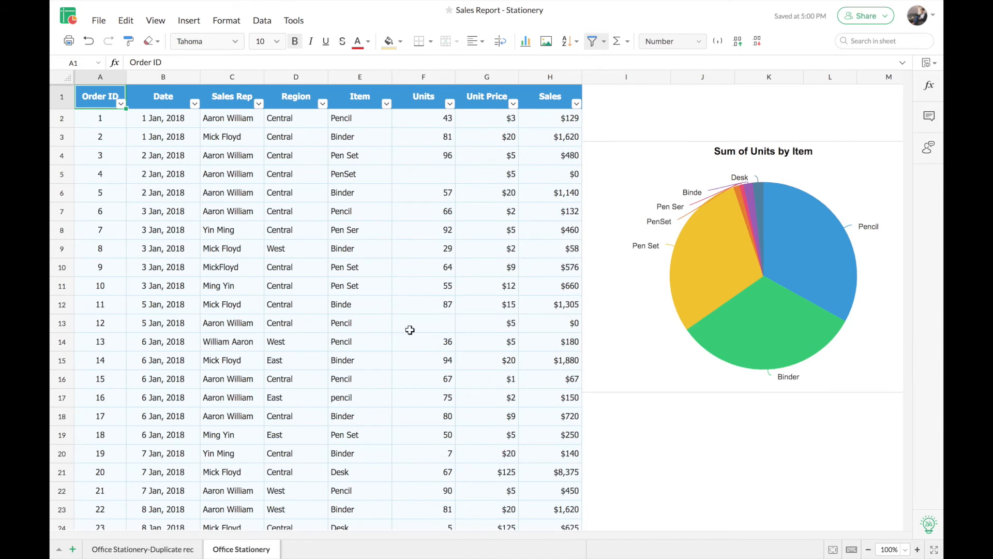
# Step: Fix the inconsistencies in the Item column by replacing the clustered spellings with Desk, Pencil, Binder and Pen Set
pyautogui.click(263, 22)
pyautogui.moveTo(310, 117)
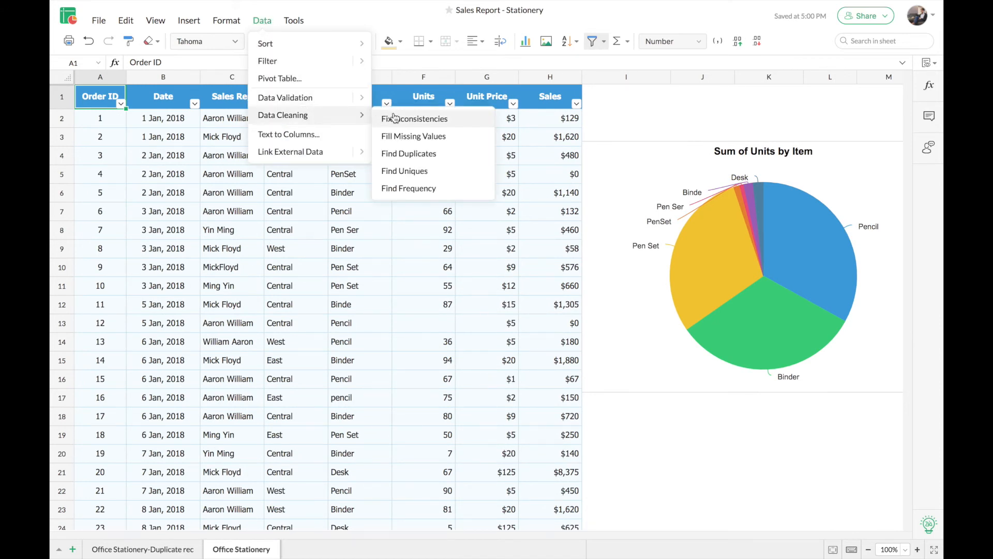
pyautogui.click(461, 118)
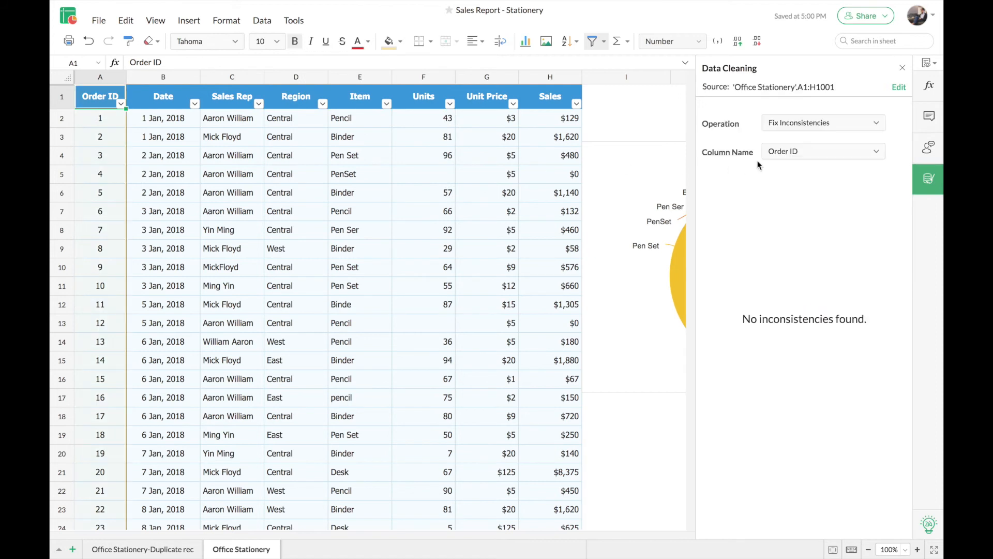
pyautogui.click(810, 153)
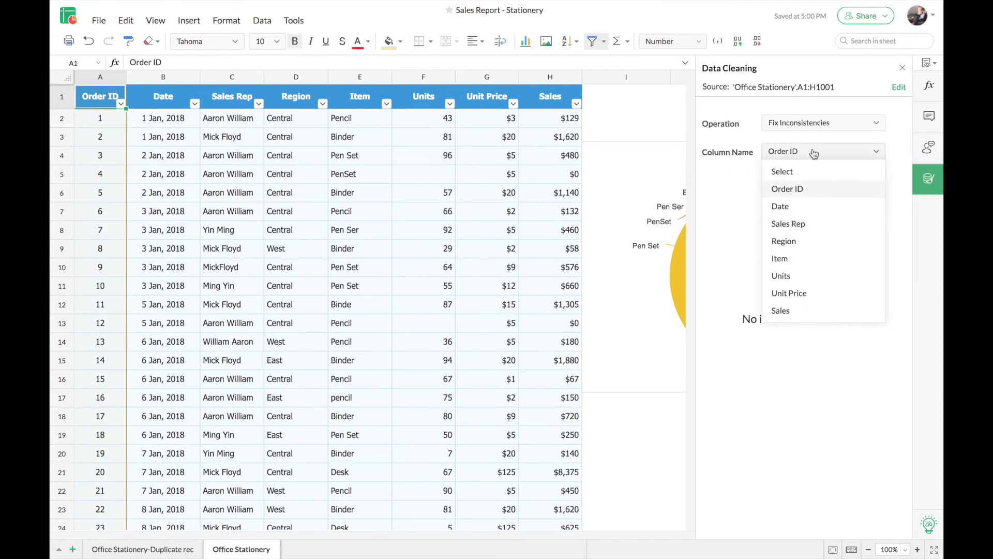
pyautogui.click(805, 260)
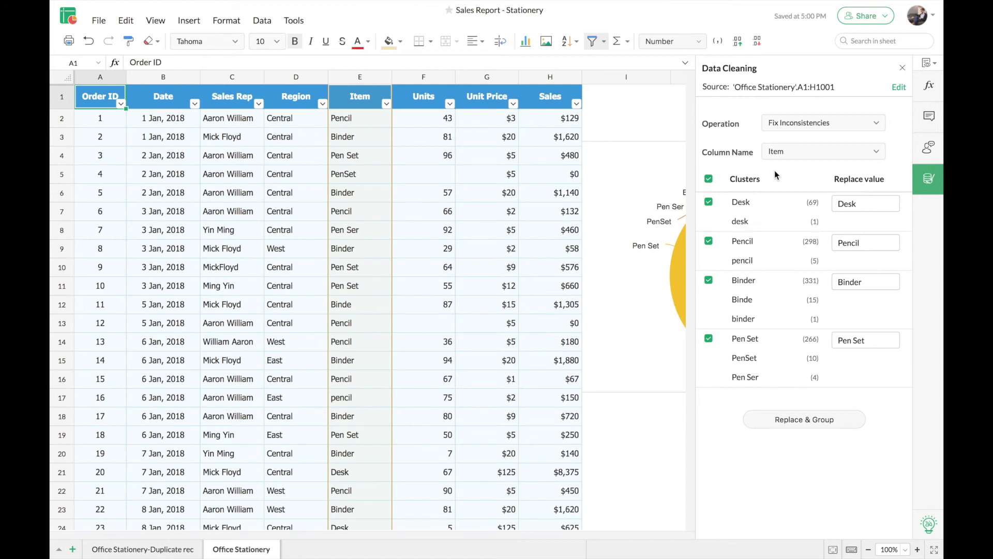
pyautogui.click(814, 208)
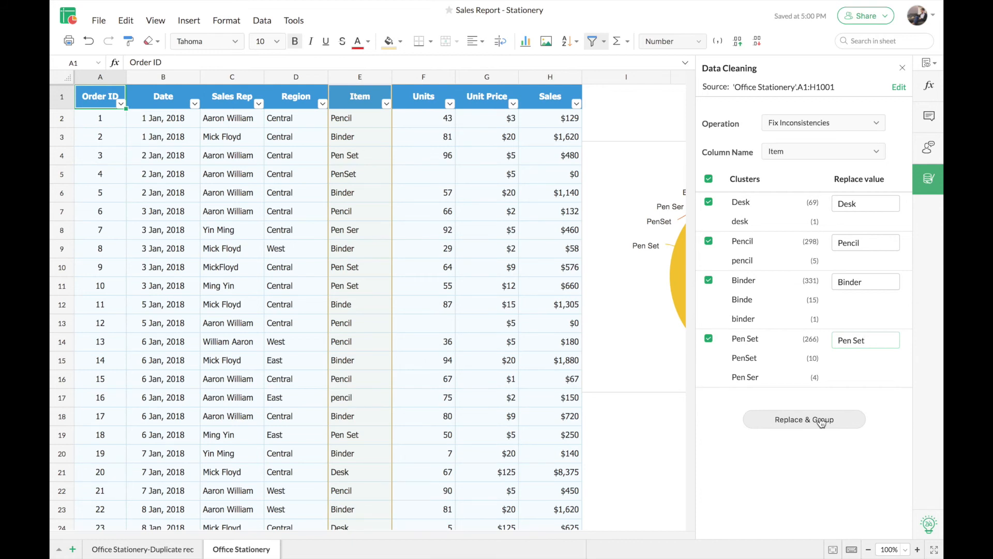
pyautogui.click(821, 421)
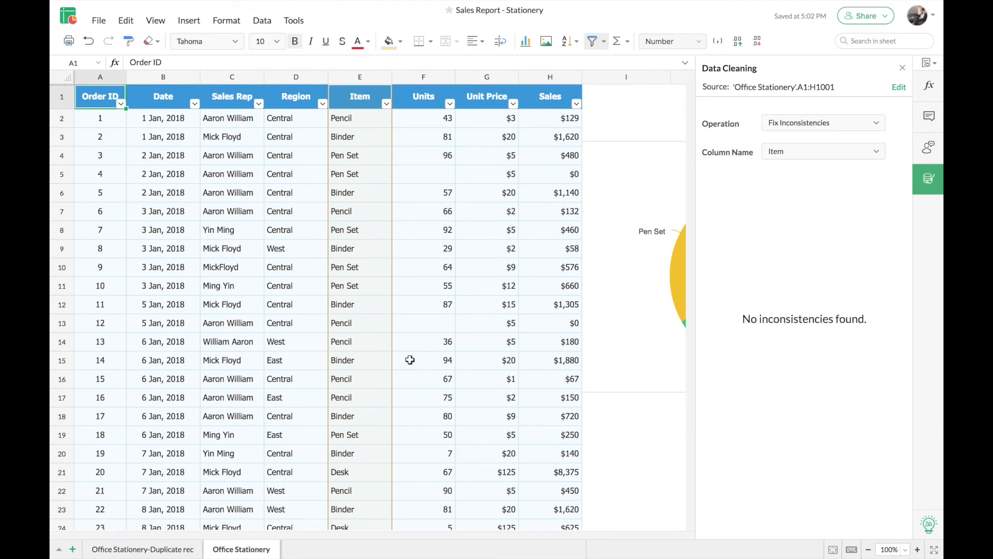
# Step: Check the item slices of the Sum of Units by Item pie chart after the cleanup
pyautogui.hscroll(5, 554, 260)
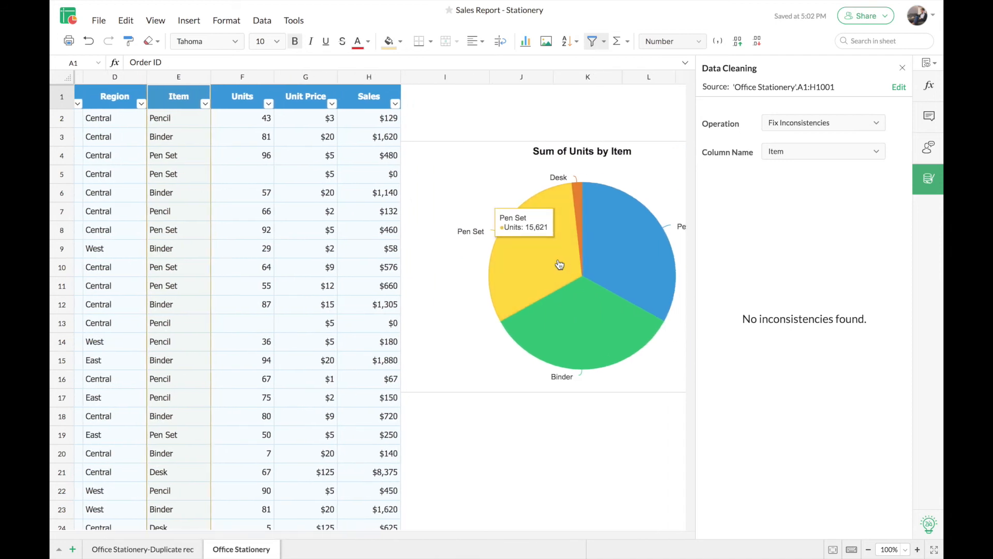
pyautogui.hscroll(1, 558, 261)
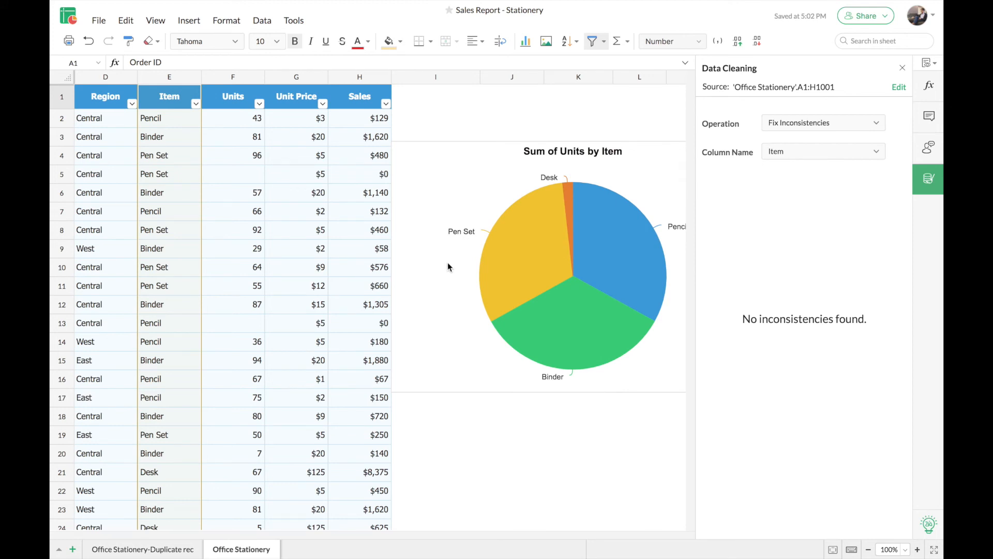
pyautogui.hscroll(-6, 448, 262)
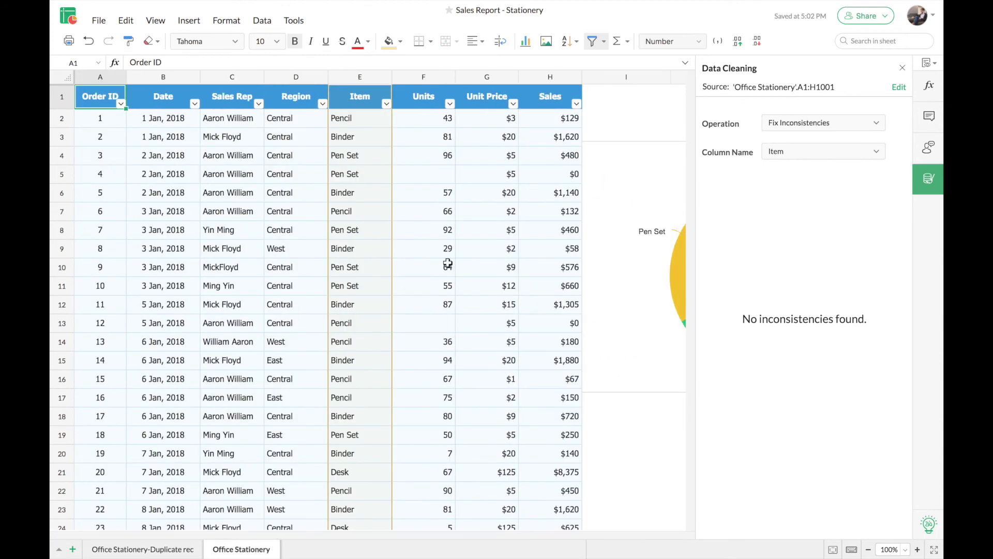
# Step: Fix the inconsistencies in the Sales Rep column by replacing all name variants with the suggested values
pyautogui.click(815, 164)
pyautogui.click(811, 224)
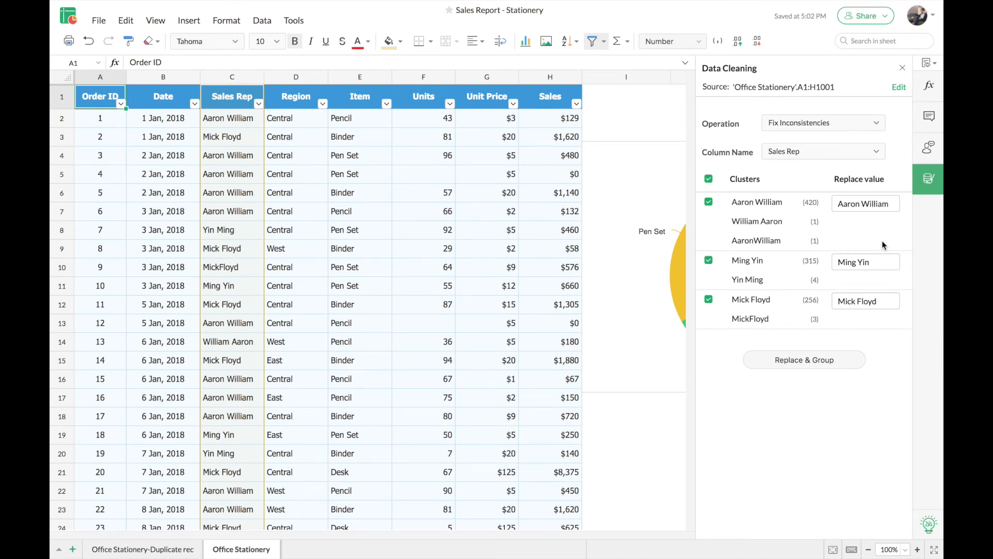
pyautogui.click(879, 207)
pyautogui.click(883, 300)
pyautogui.click(822, 362)
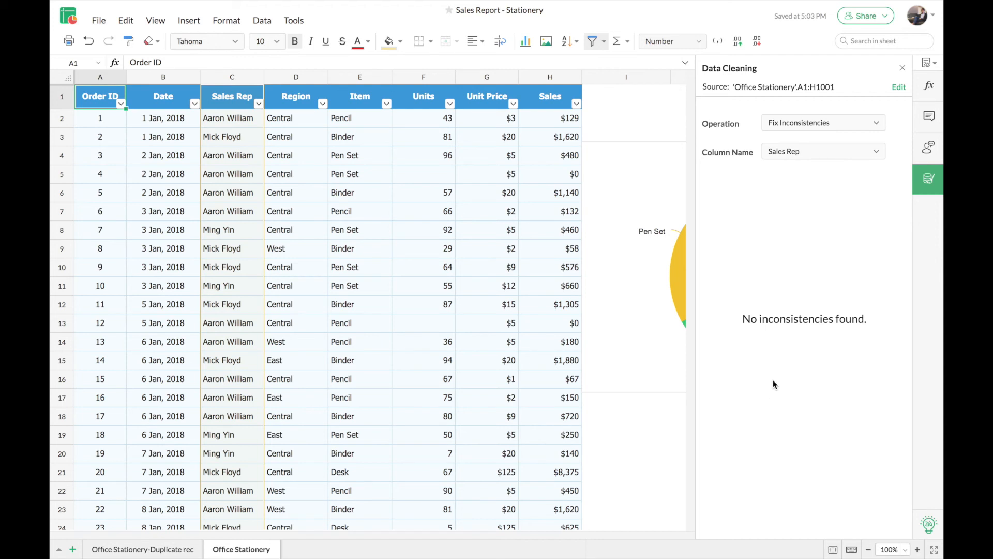
# Step: Fill the missing values in the Units column with the default value 0
pyautogui.click(878, 126)
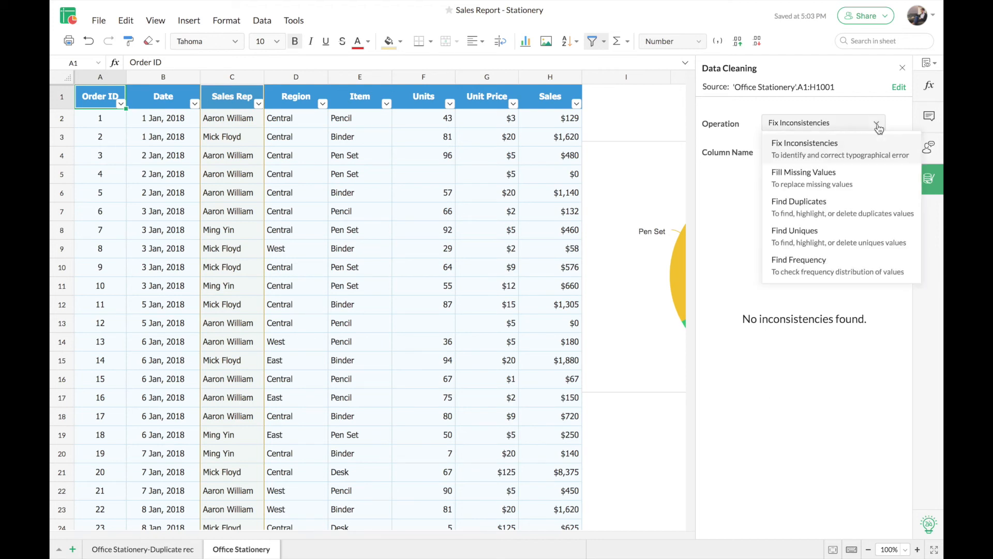
pyautogui.click(845, 185)
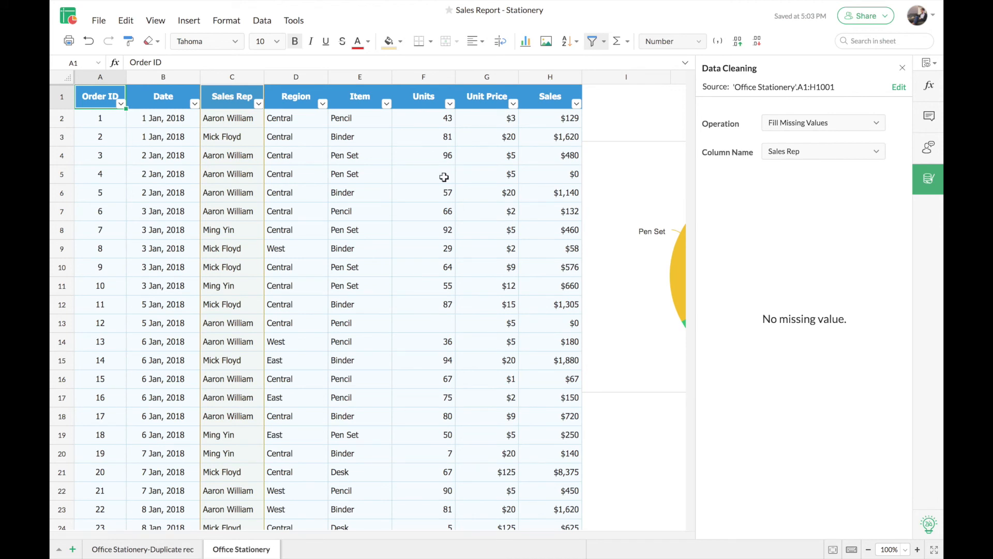
pyautogui.click(444, 177)
pyautogui.click(801, 152)
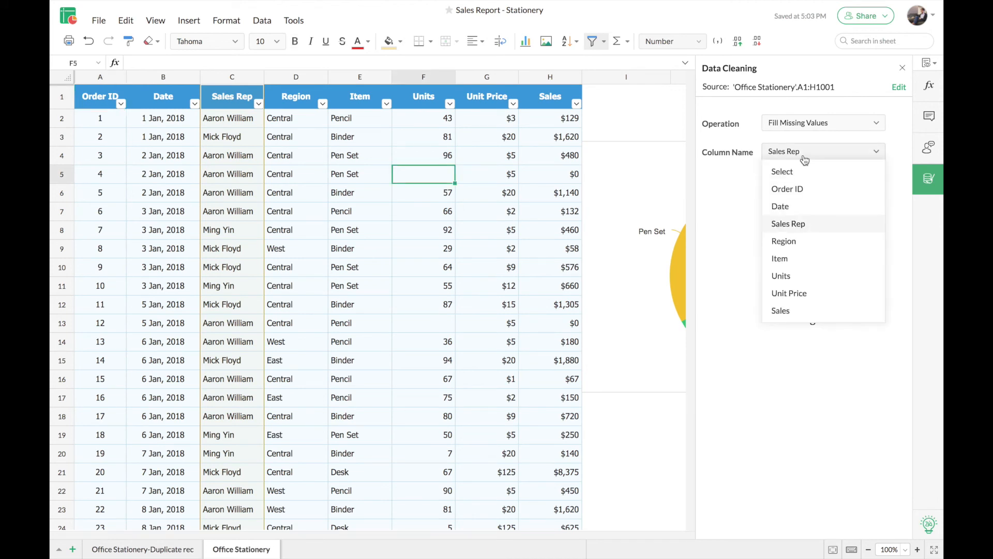
pyautogui.click(795, 280)
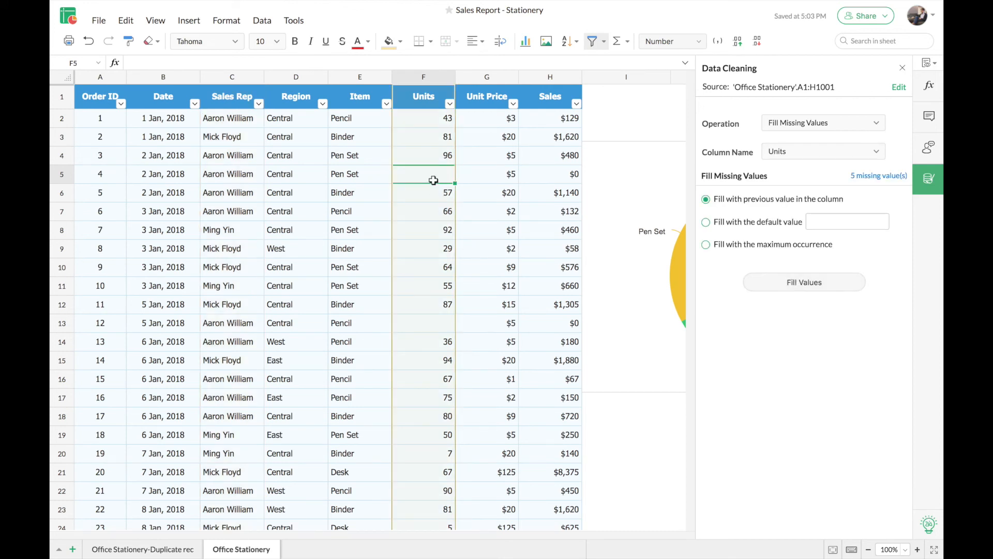
pyautogui.click(429, 323)
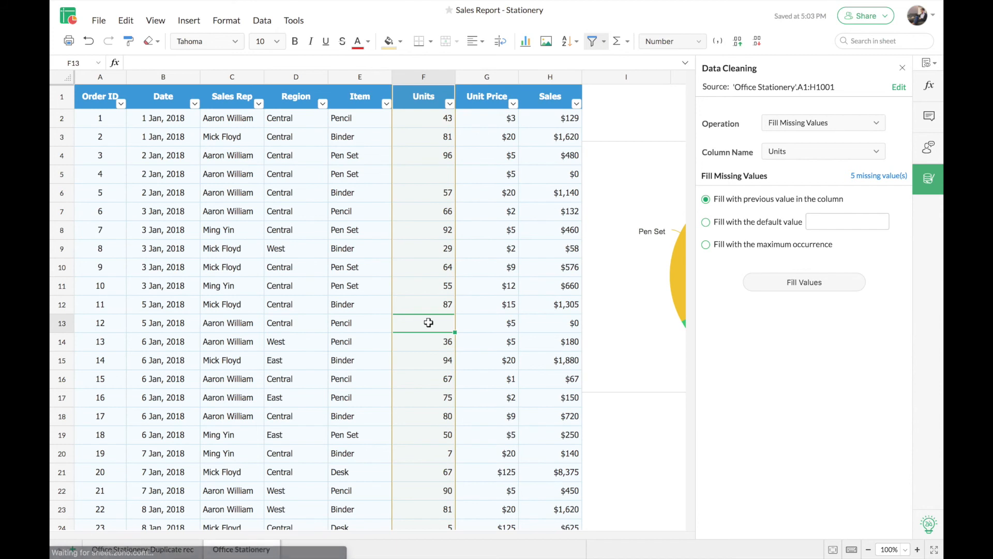
pyautogui.click(432, 176)
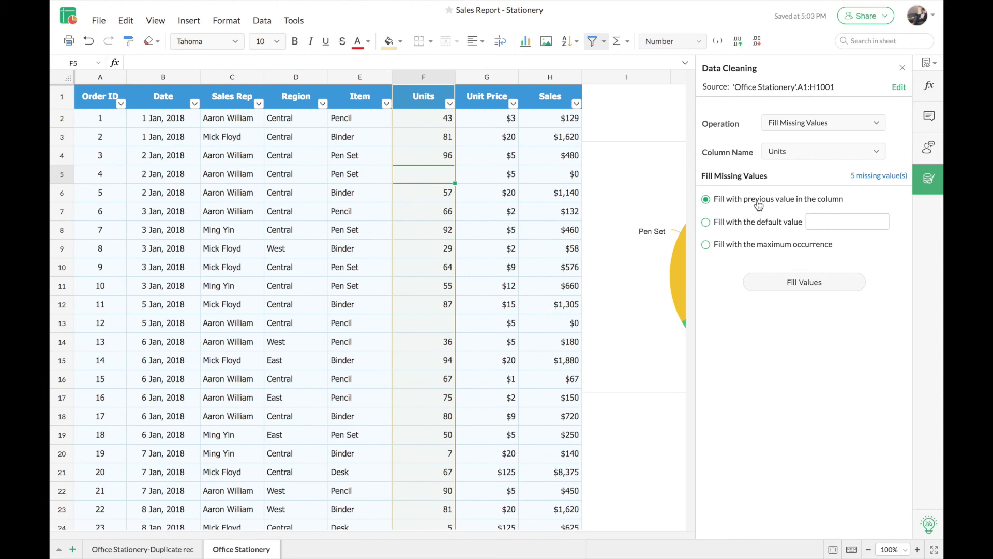
pyautogui.click(722, 225)
pyautogui.write('0')
pyautogui.click(834, 285)
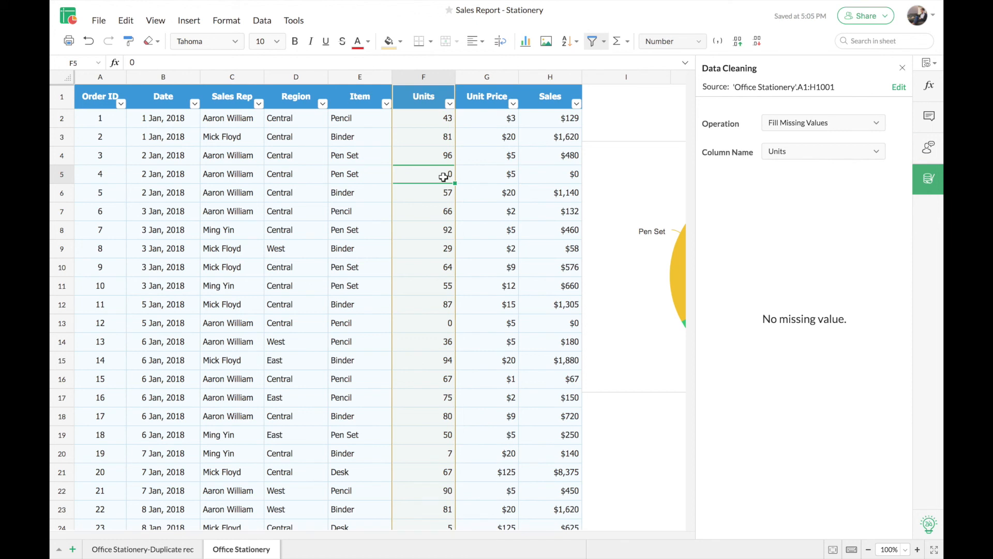
# Step: Check the unique and duplicate row counts across all columns with the Find Uniques operation
pyautogui.click(838, 129)
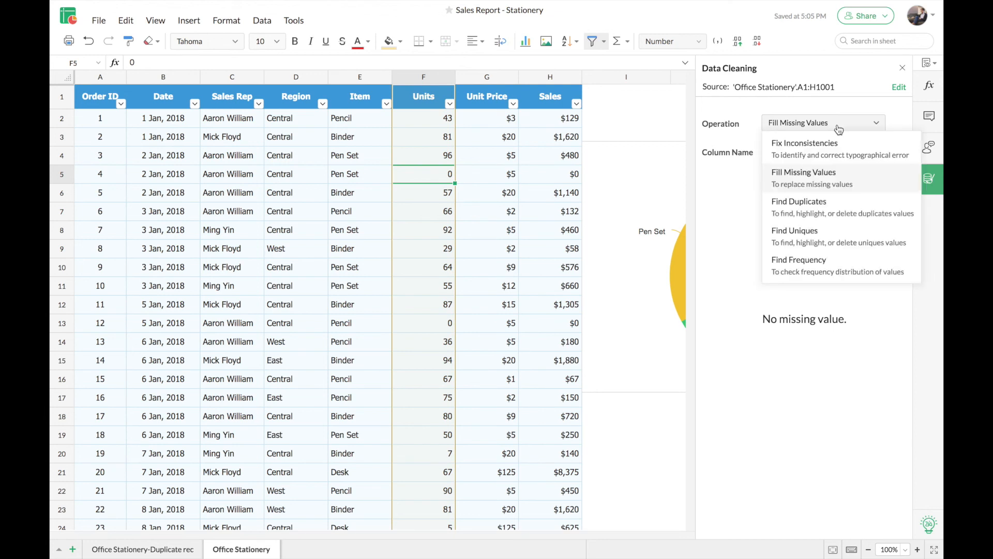
pyautogui.click(836, 238)
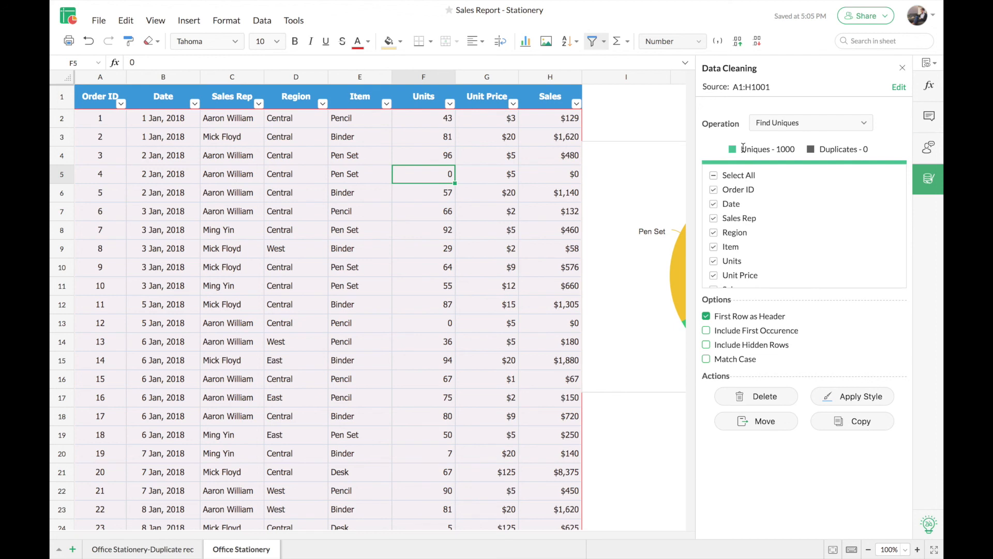
pyautogui.moveTo(743, 147); pyautogui.dragTo(839, 144)
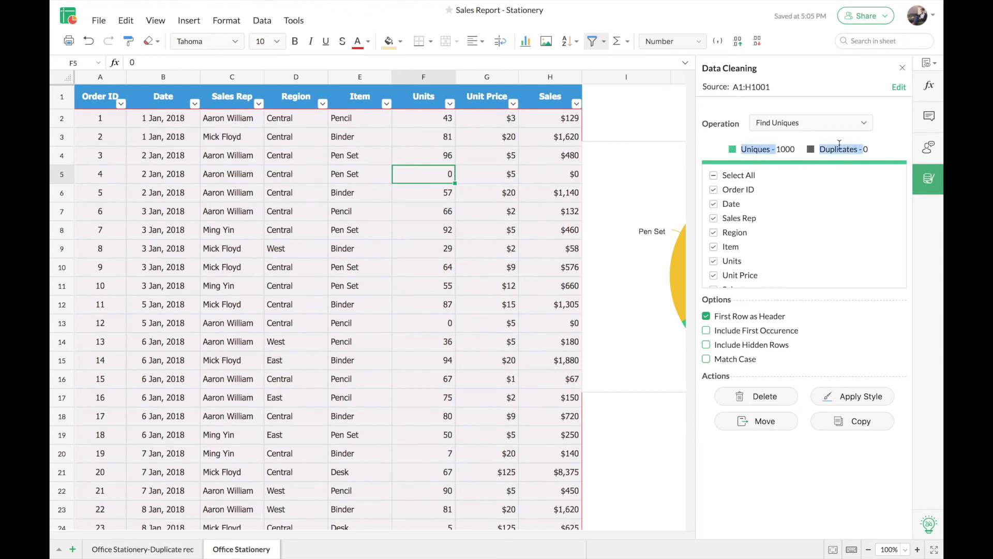
pyautogui.click(794, 151)
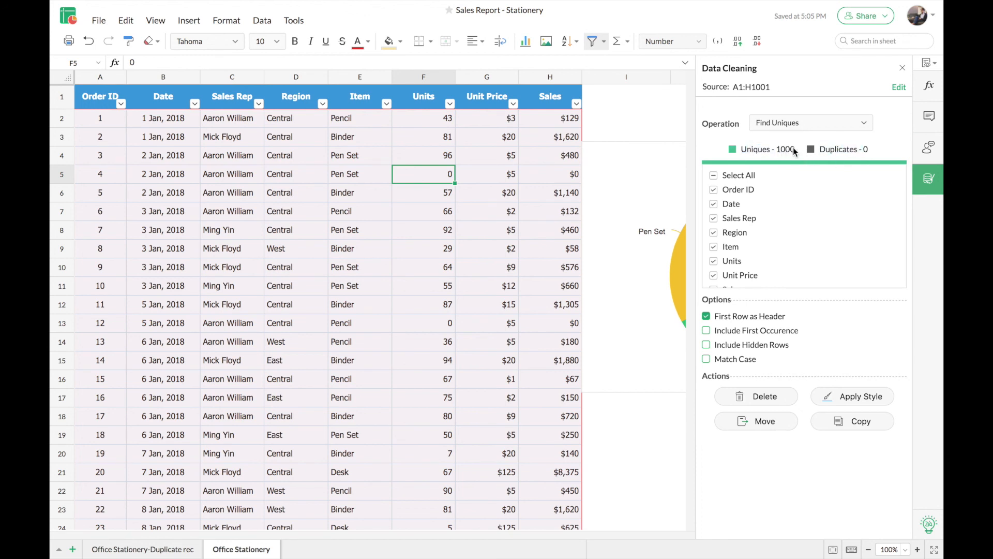
# Step: View the frequency distribution of the Item column, inspect the editable Desk entry without changing it, and close Data Cleaning
pyautogui.click(813, 129)
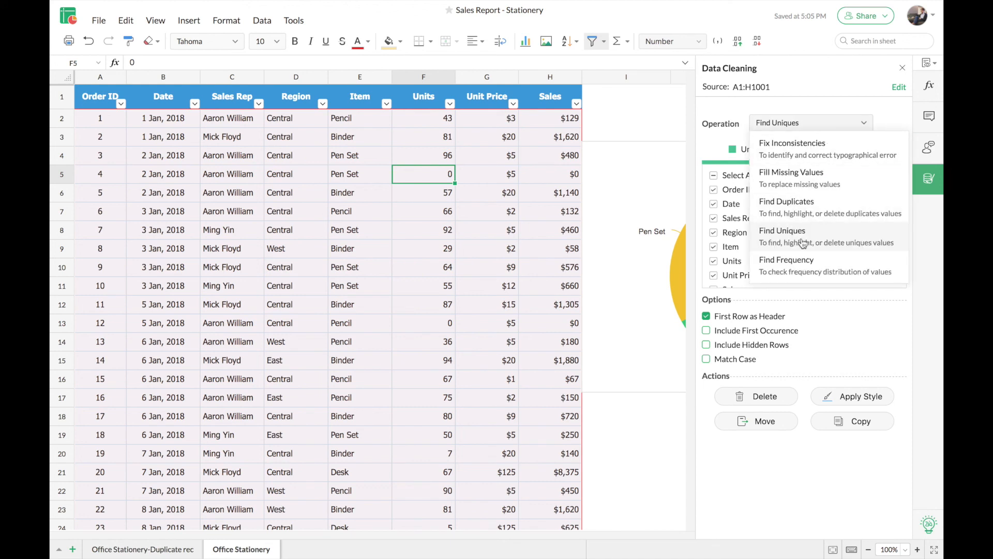
pyautogui.click(820, 266)
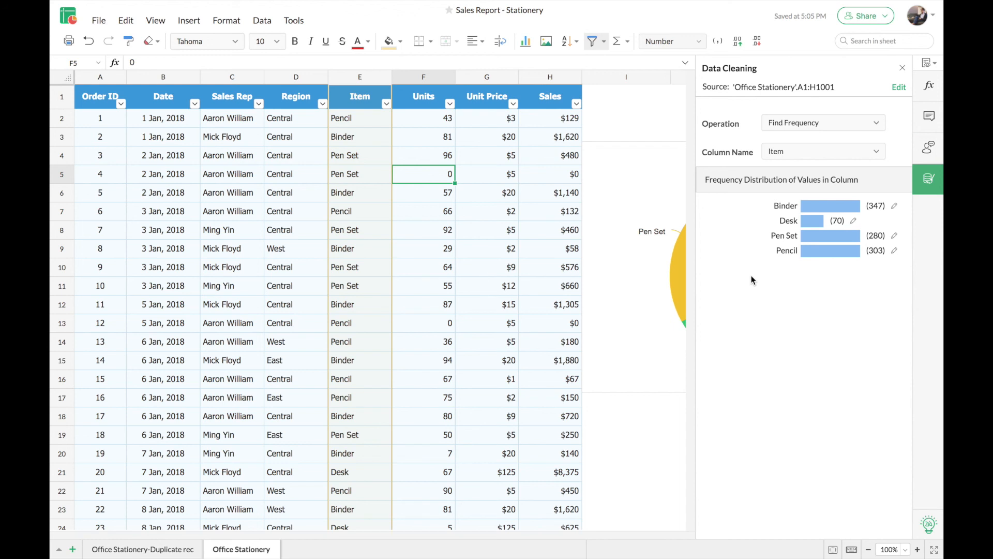
pyautogui.click(854, 221)
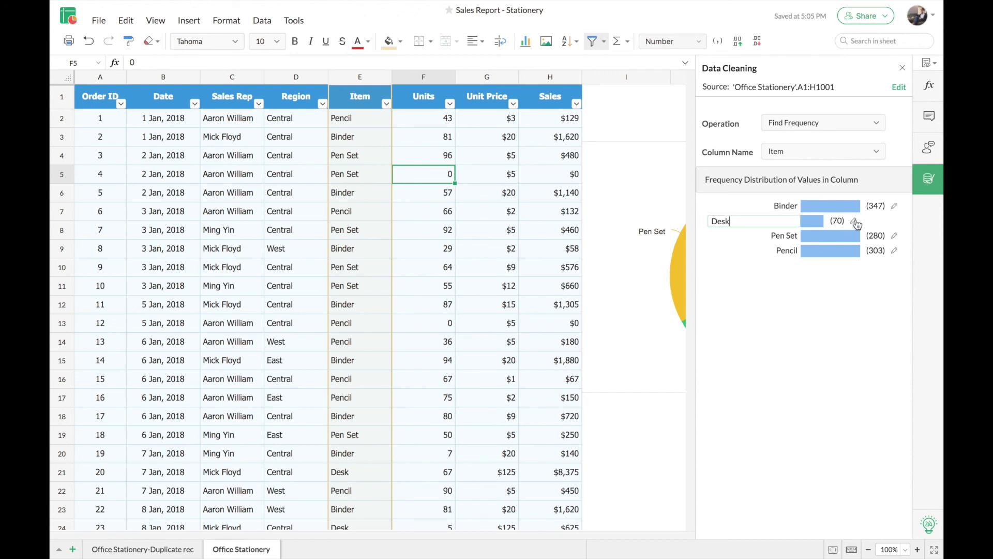
pyautogui.click(762, 257)
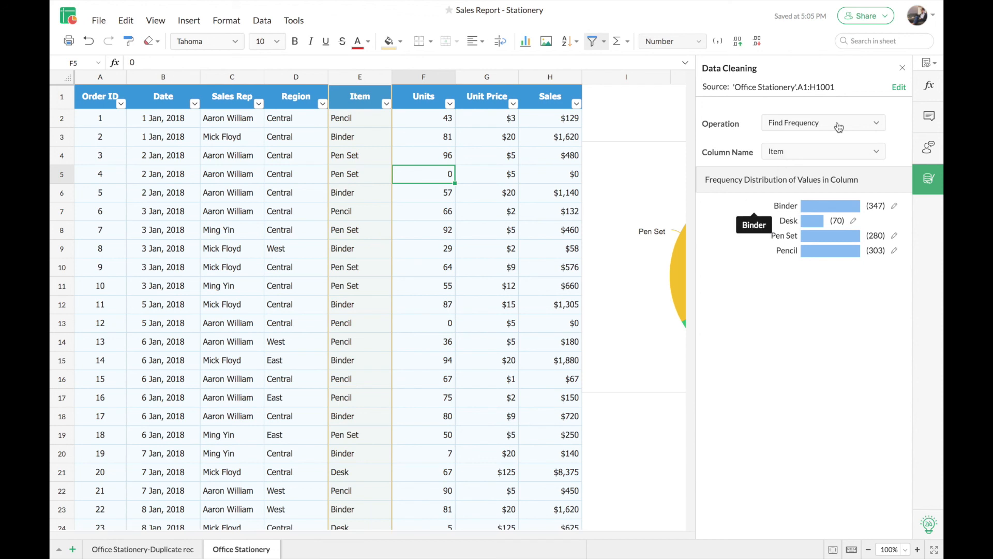
pyautogui.click(902, 68)
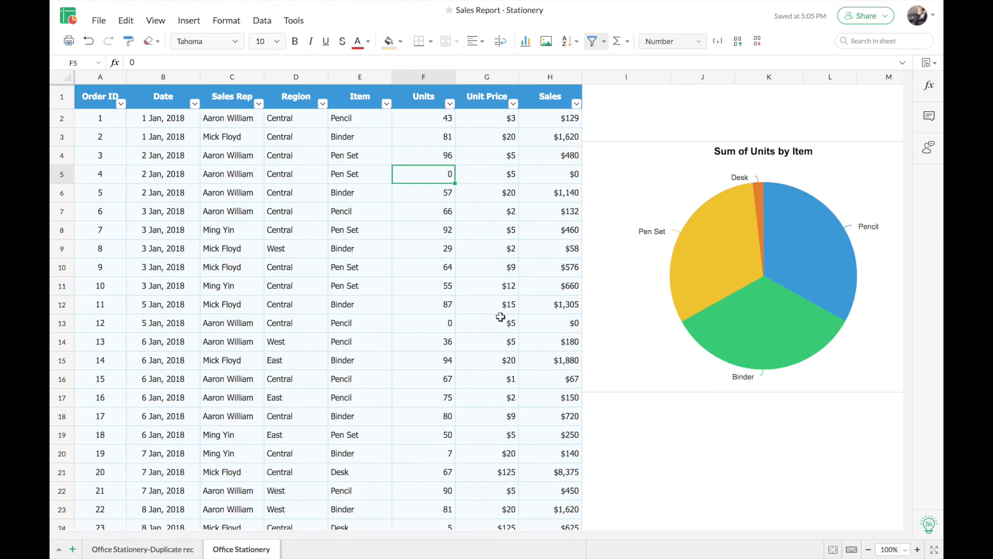
pyautogui.press('Down')
pyautogui.press('Down')
pyautogui.press('Down')
pyautogui.press('Down')
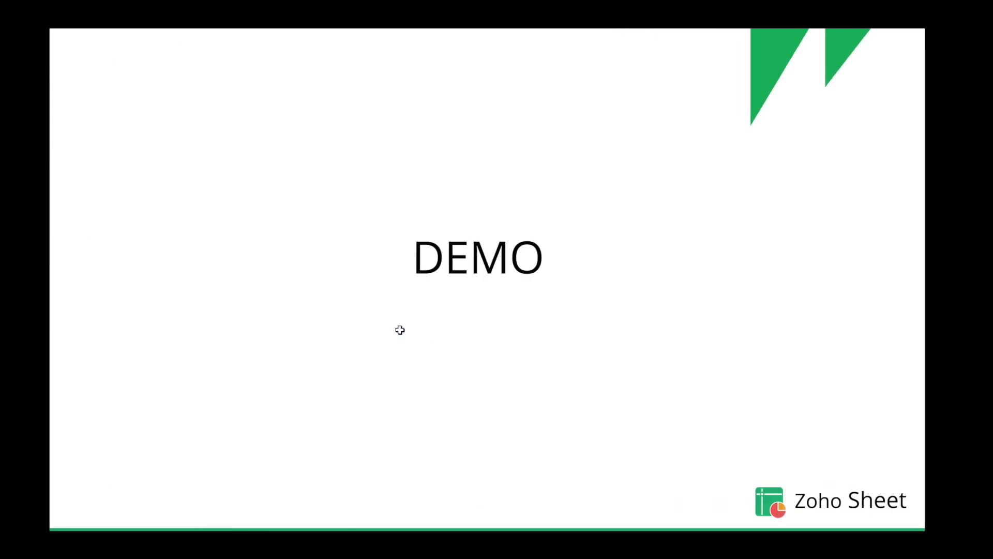
pyautogui.press('Right')
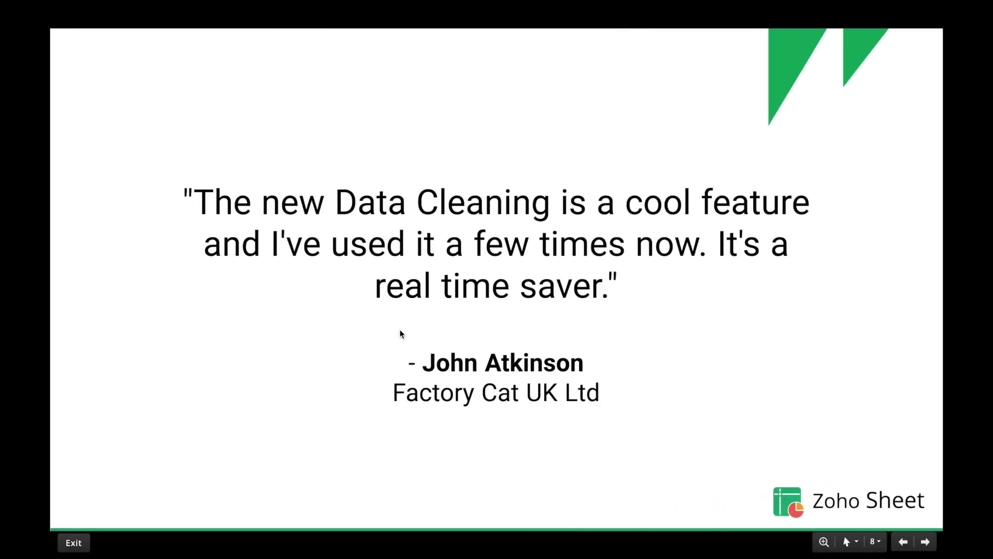